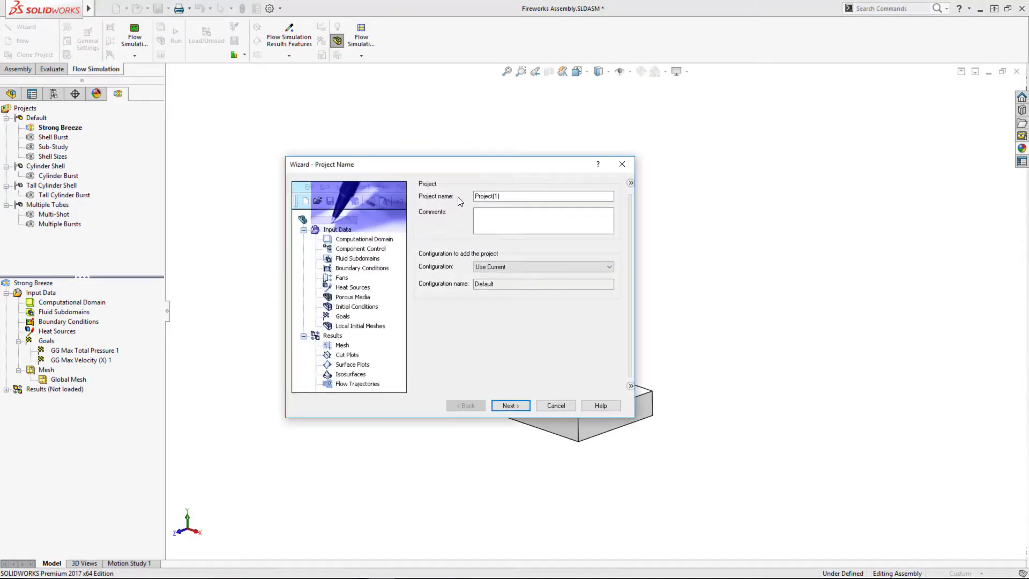
Name the new project 'Environment' and choose the IPS unit system.
{"action": "double_click", "coordinate": [524, 196]}
{"action": "type", "text": "Environment"}
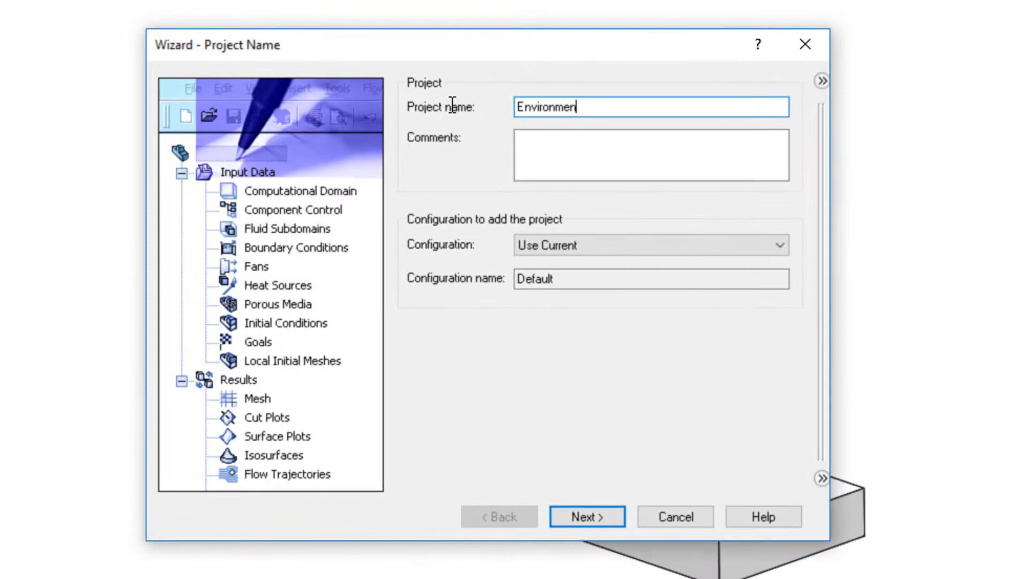
{"action": "left_click", "coordinate": [577, 513]}
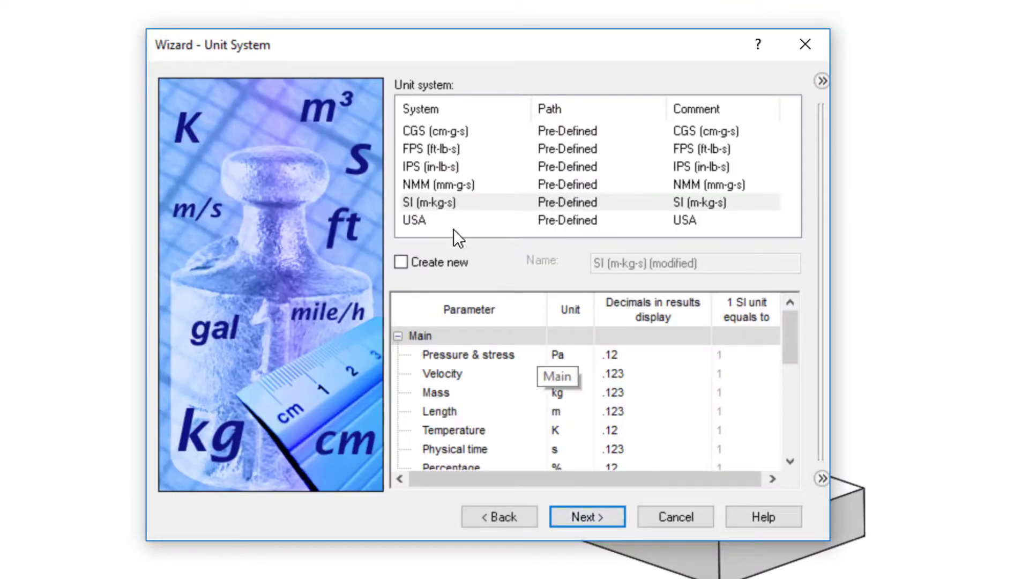
{"action": "left_click", "coordinate": [442, 167]}
{"action": "left_click", "coordinate": [583, 518]}
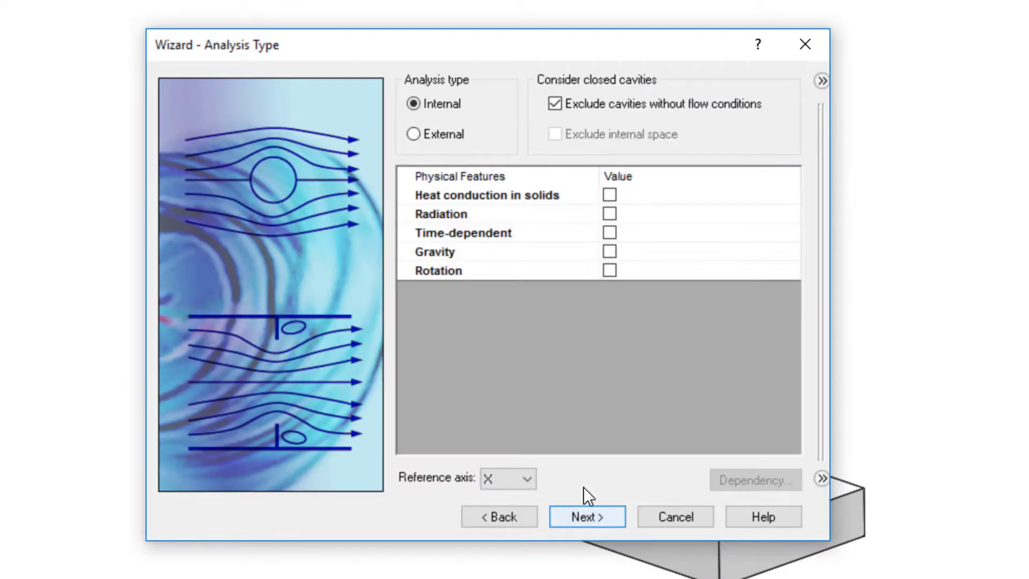
Enable gravity for external analysis, add Air as the fluid, and edit the X velocity.
{"action": "left_click", "coordinate": [610, 251]}
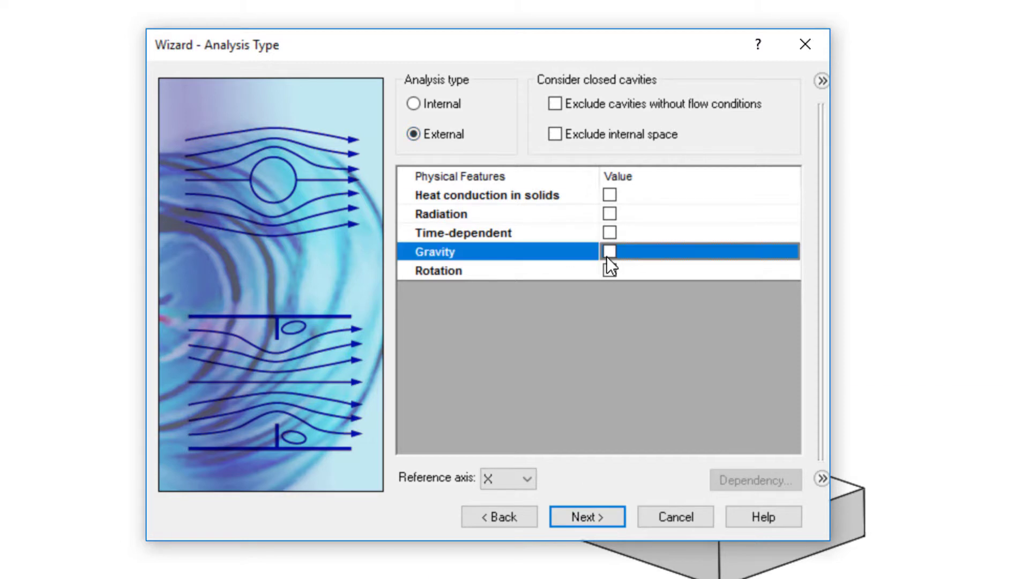
{"action": "left_click", "coordinate": [604, 515]}
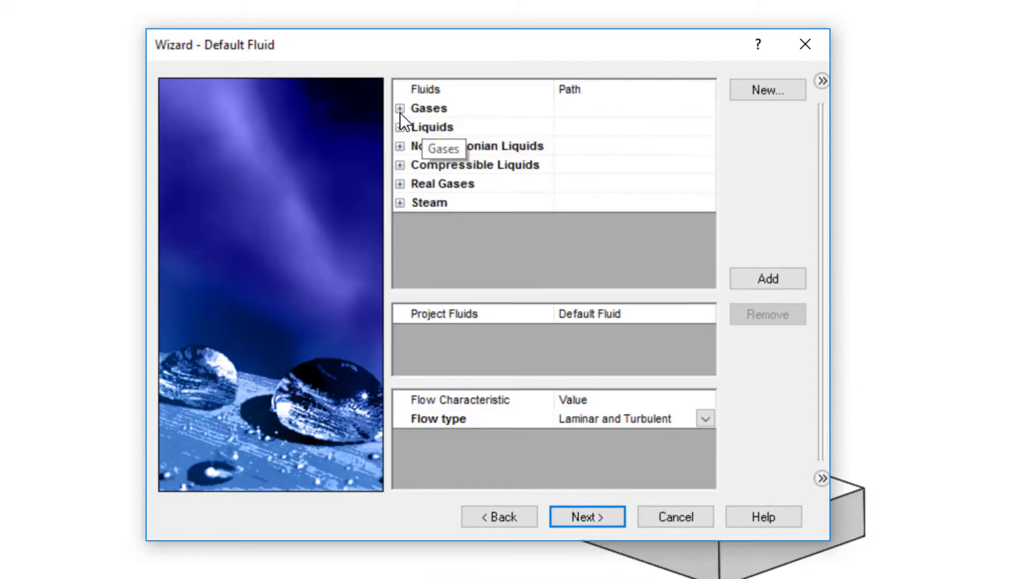
{"action": "left_click", "coordinate": [400, 110]}
{"action": "left_click", "coordinate": [465, 165]}
{"action": "double_click", "coordinate": [464, 164]}
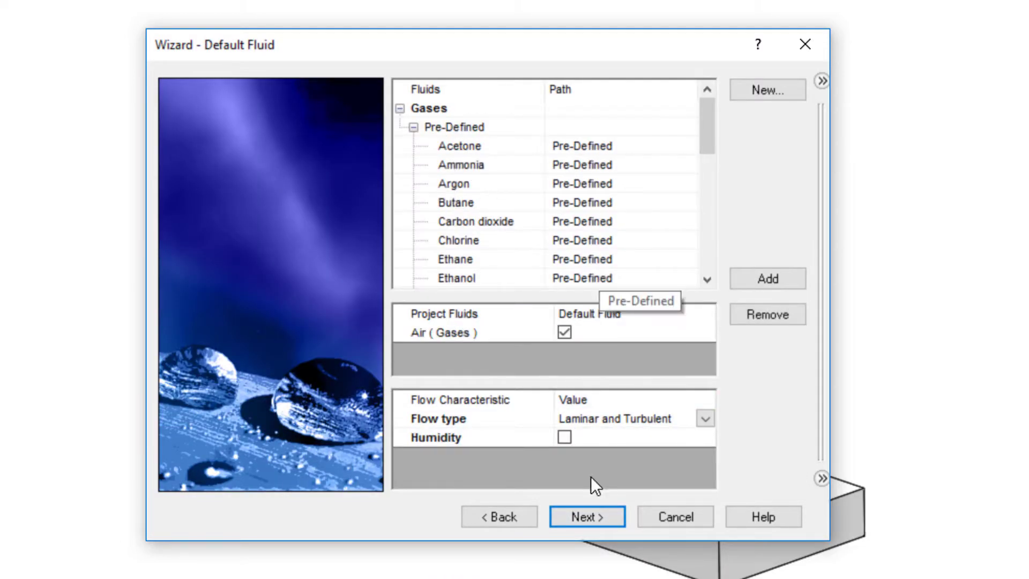
{"action": "left_click", "coordinate": [592, 515]}
{"action": "left_click", "coordinate": [592, 516]}
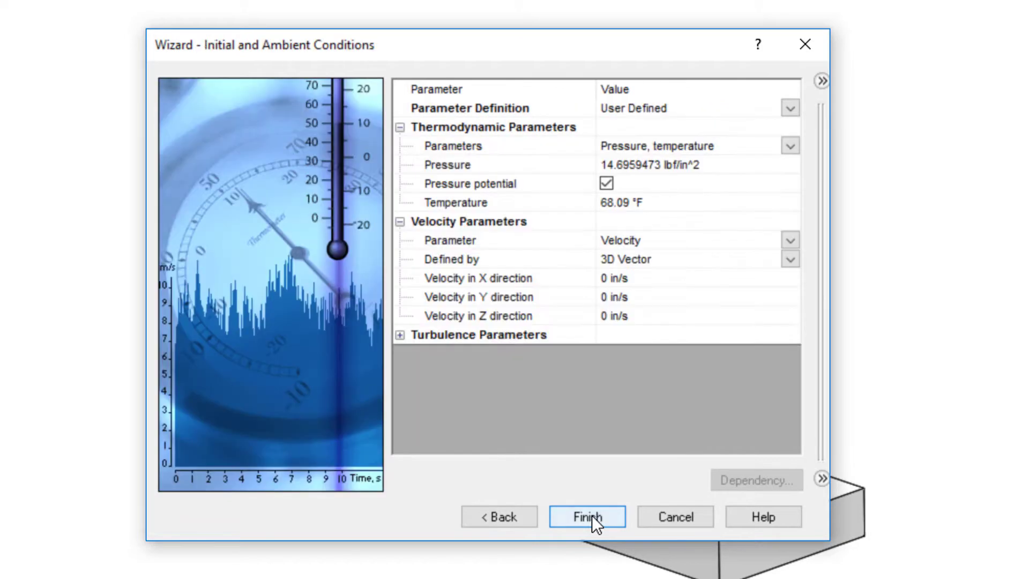
{"action": "left_click", "coordinate": [631, 283]}
Finish the project with 30 in/s X velocity and start a particle study named '2inch Projectile'.
{"action": "type", "text": "30"}
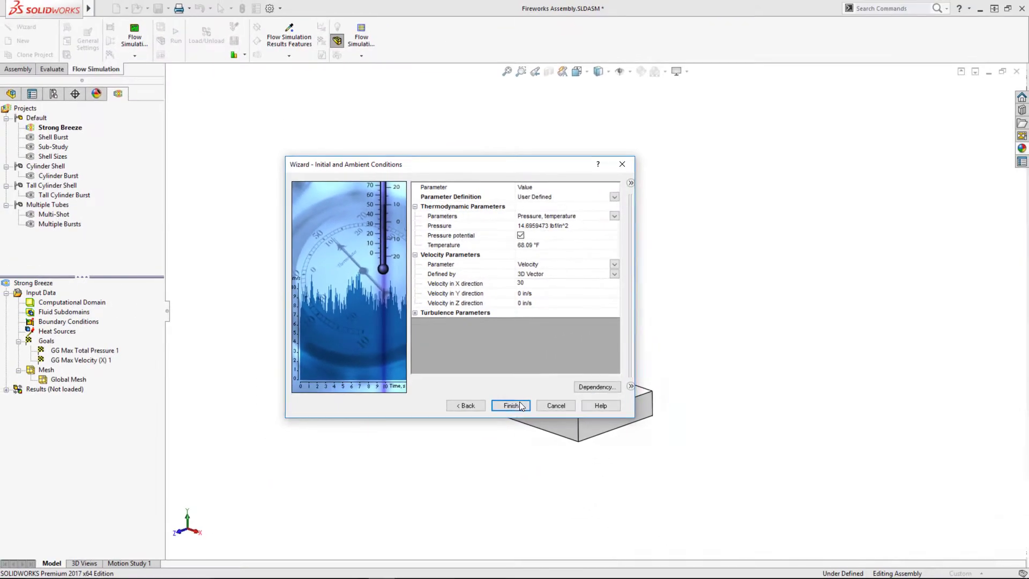
{"action": "left_click", "coordinate": [595, 517]}
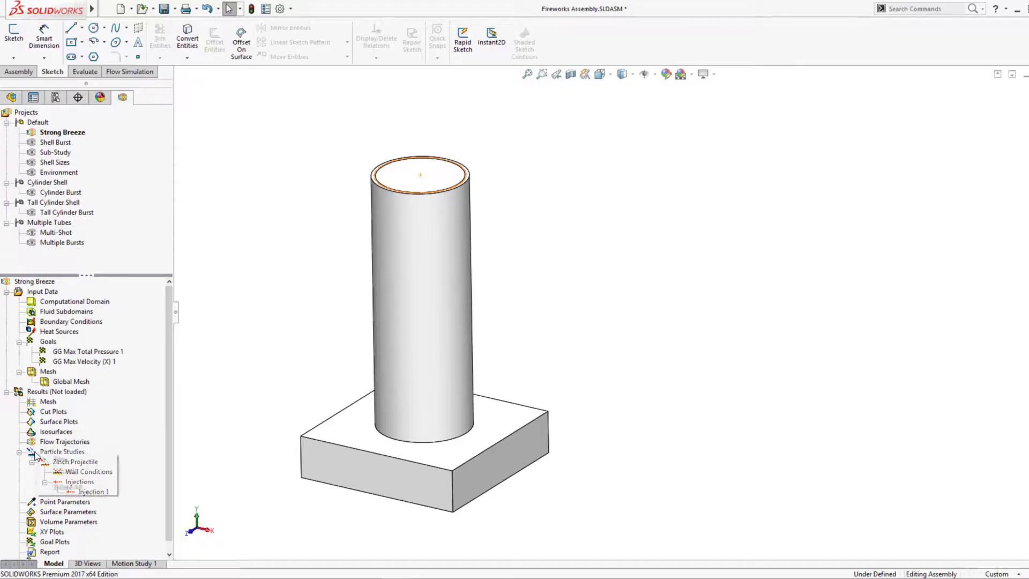
{"action": "left_click", "coordinate": [62, 472]}
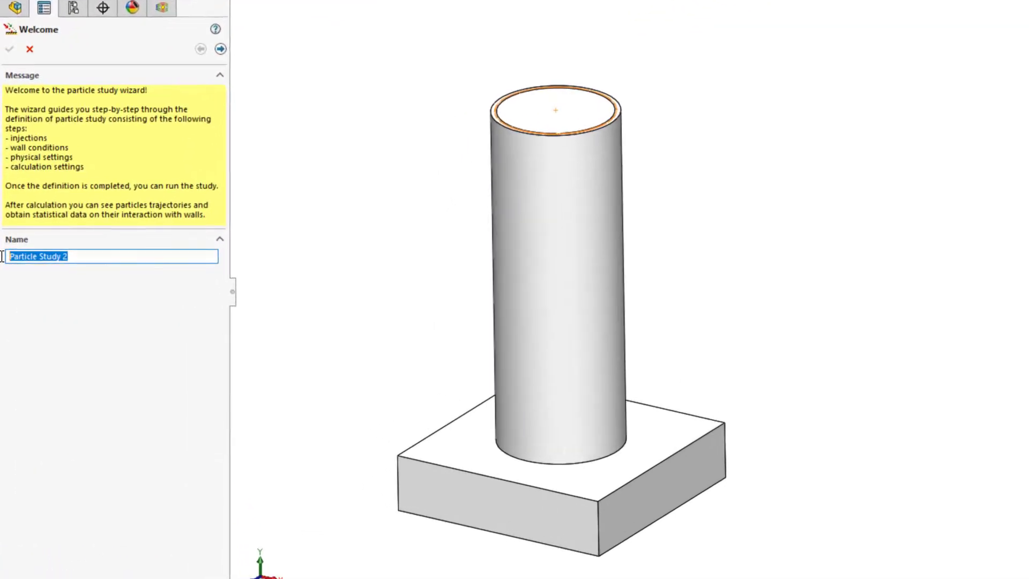
{"action": "type", "text": "2in shell"}
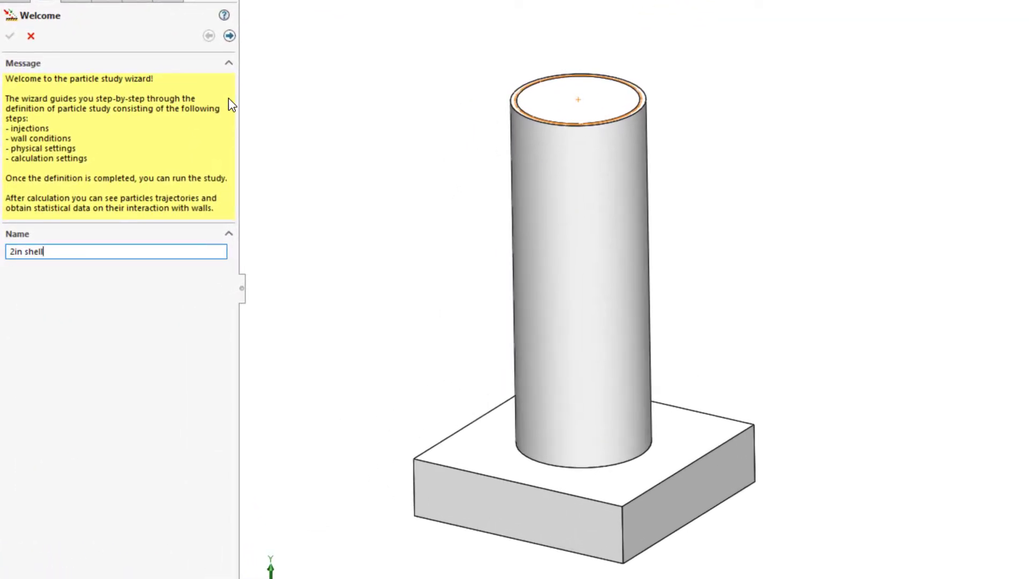
{"action": "left_click", "coordinate": [230, 36]}
Inject one 0.166666667 ft solid aluminum particle from the tube lid's top face.
{"action": "left_click", "coordinate": [607, 107]}
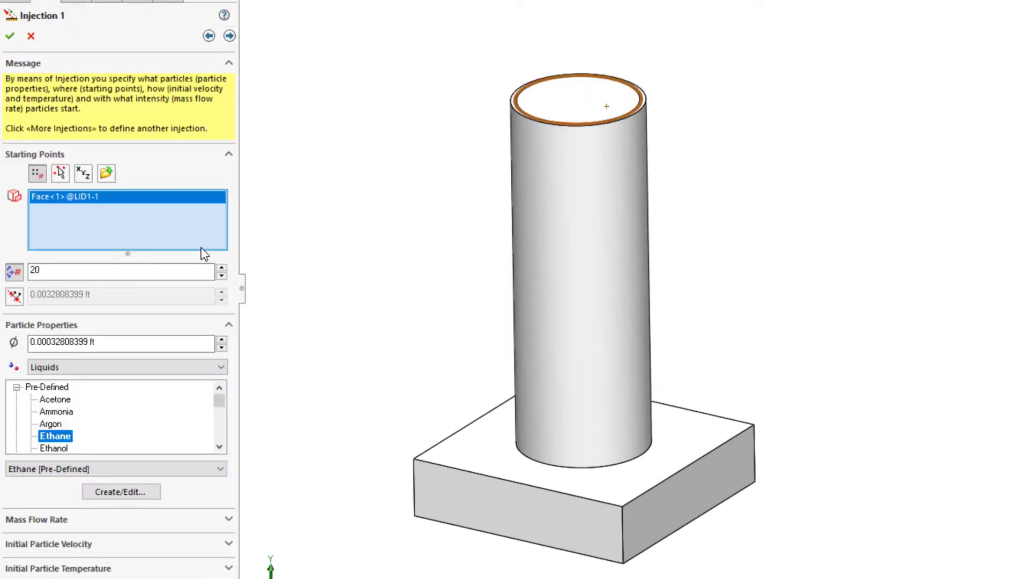
{"action": "left_click_drag", "start_coordinate": [124, 342], "coordinate": [2, 342]}
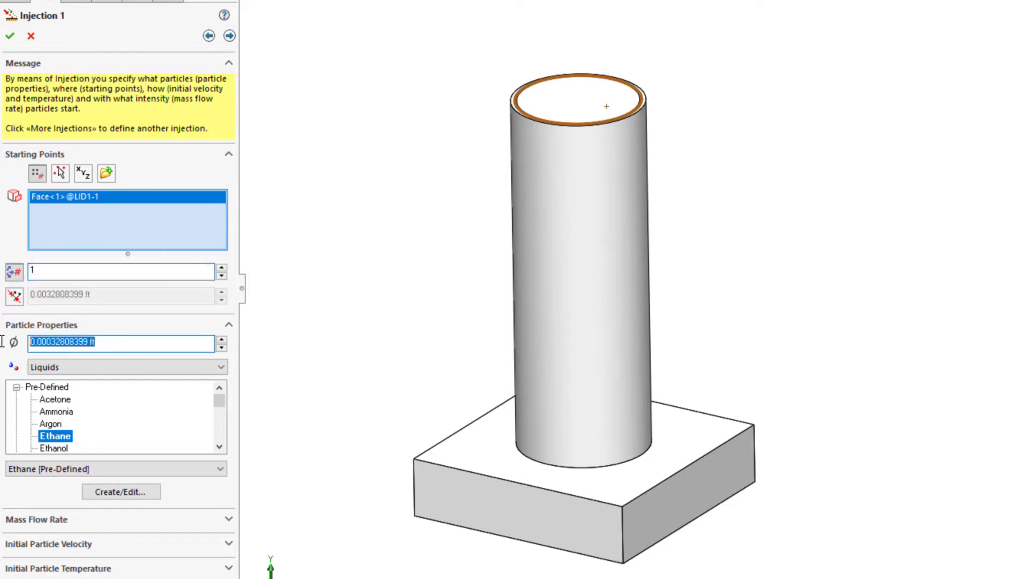
{"action": "left_click", "coordinate": [68, 367]}
{"action": "left_click", "coordinate": [68, 384]}
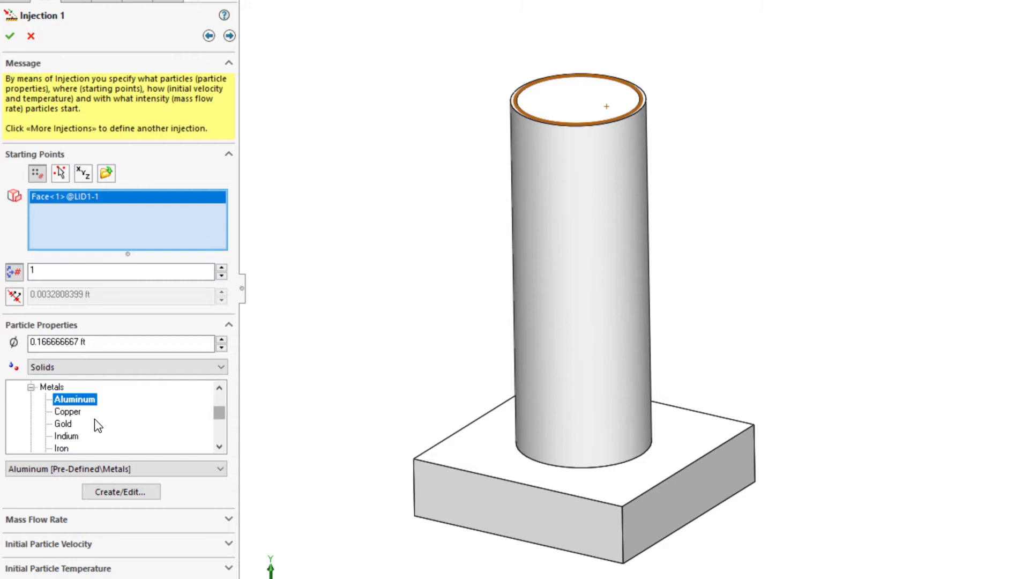
{"action": "left_click", "coordinate": [50, 541]}
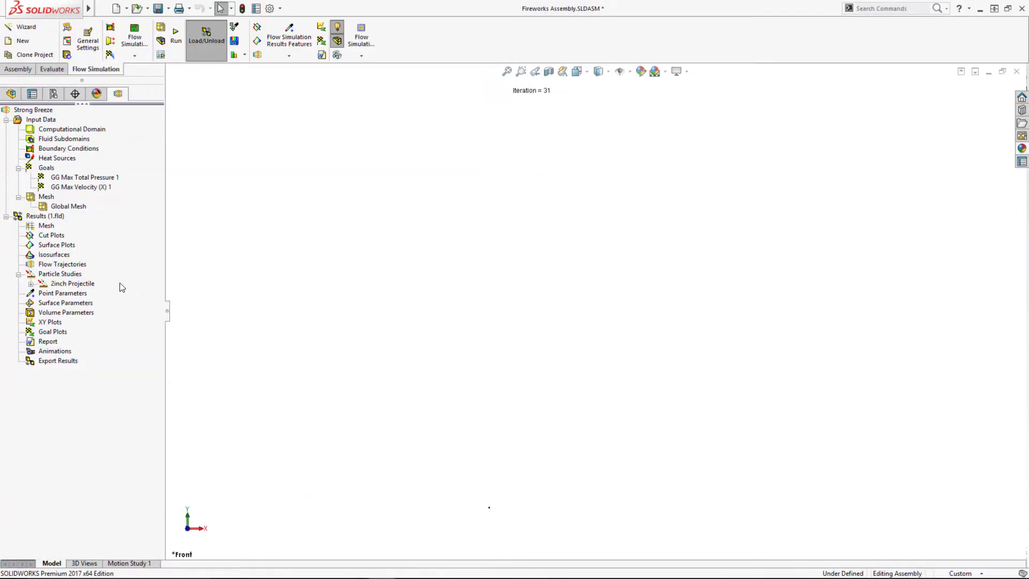
{"action": "left_click", "coordinate": [30, 284]}
Play the Injection 1 trajectory, then play all shell-size injection trajectories.
{"action": "right_click", "coordinate": [86, 313]}
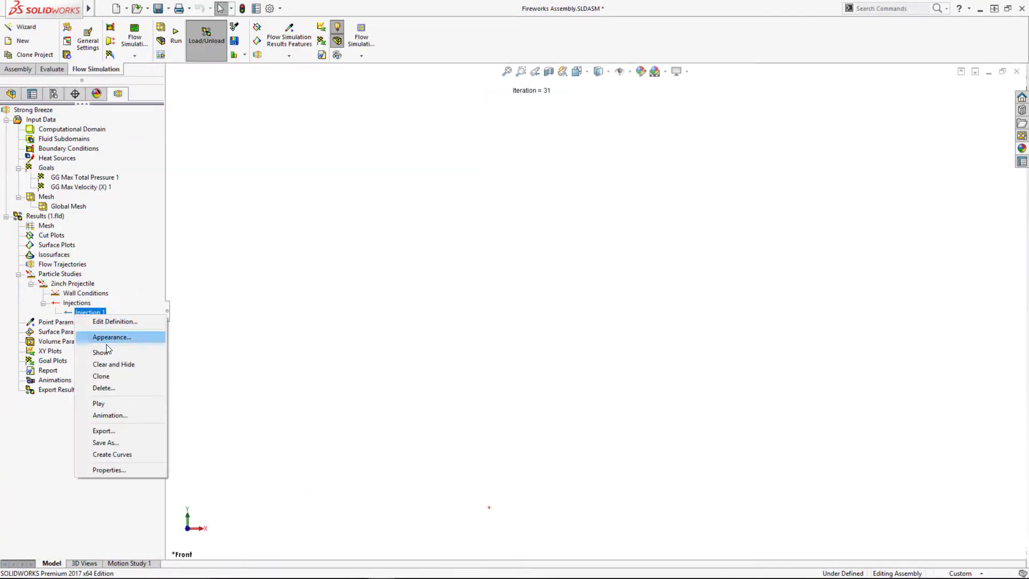
{"action": "left_click", "coordinate": [114, 404]}
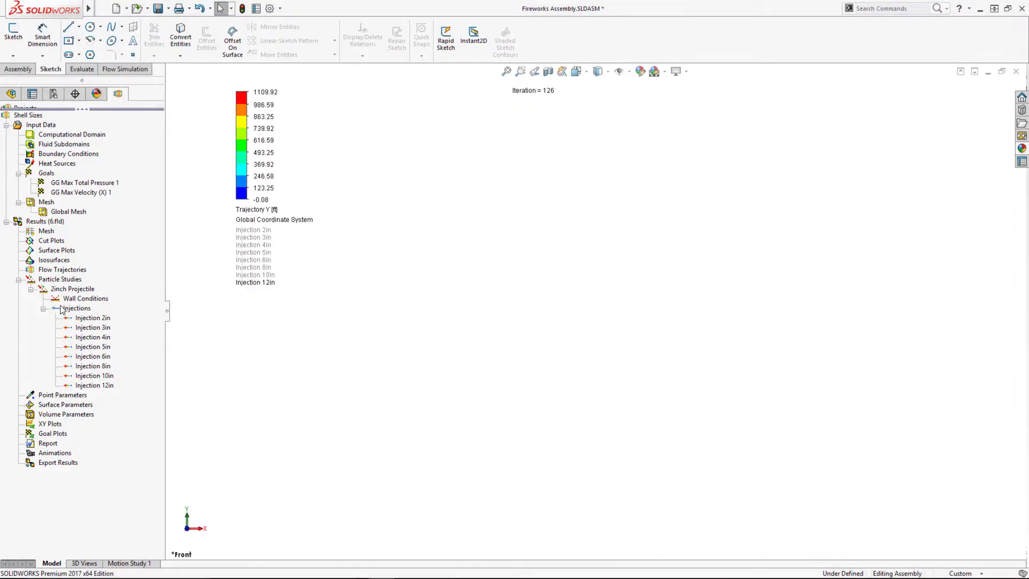
{"action": "left_click", "coordinate": [91, 355]}
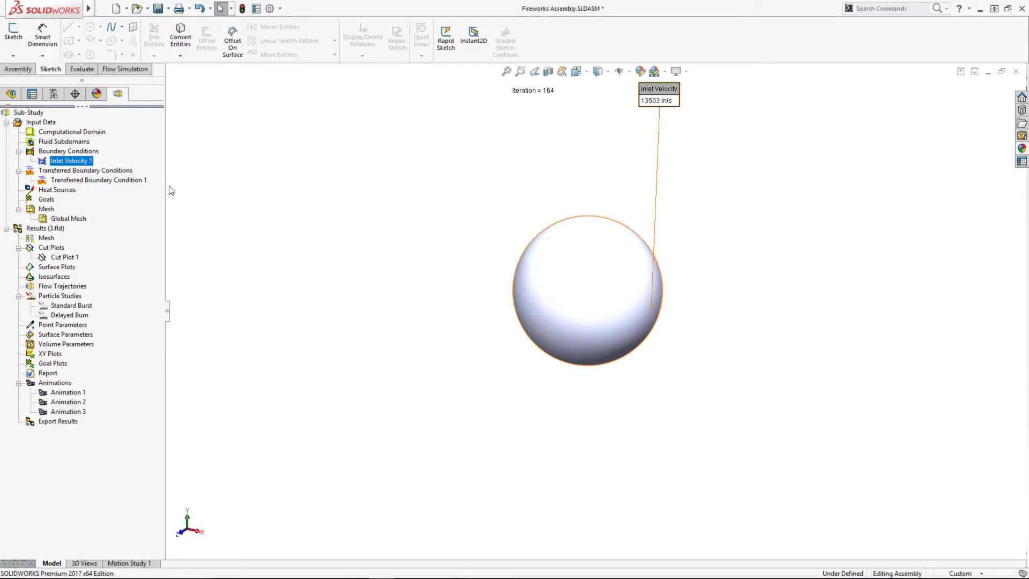
Activate the Standard Burst particle study and play all its injections.
{"action": "left_click", "coordinate": [565, 175]}
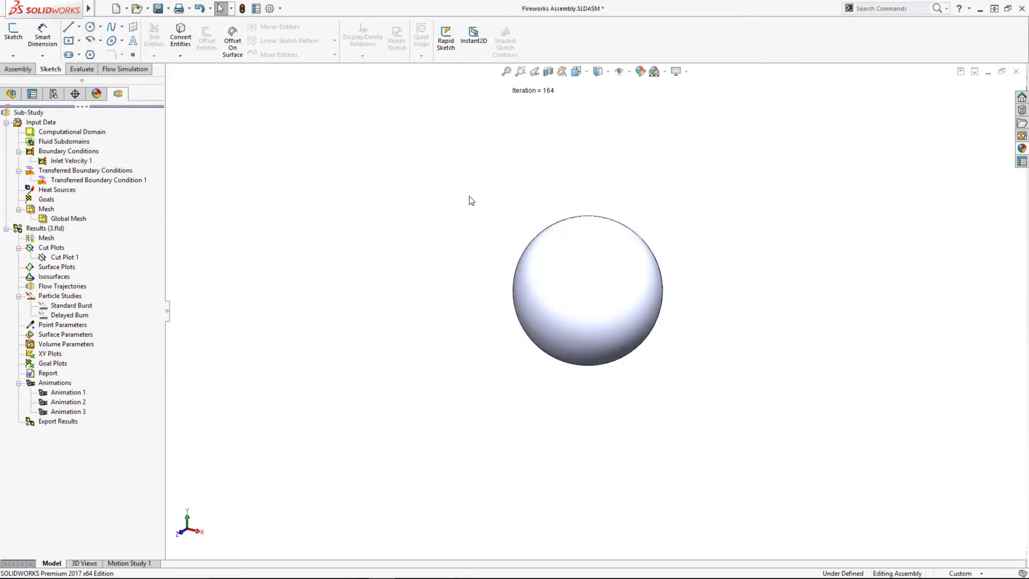
{"action": "right_click", "coordinate": [59, 307]}
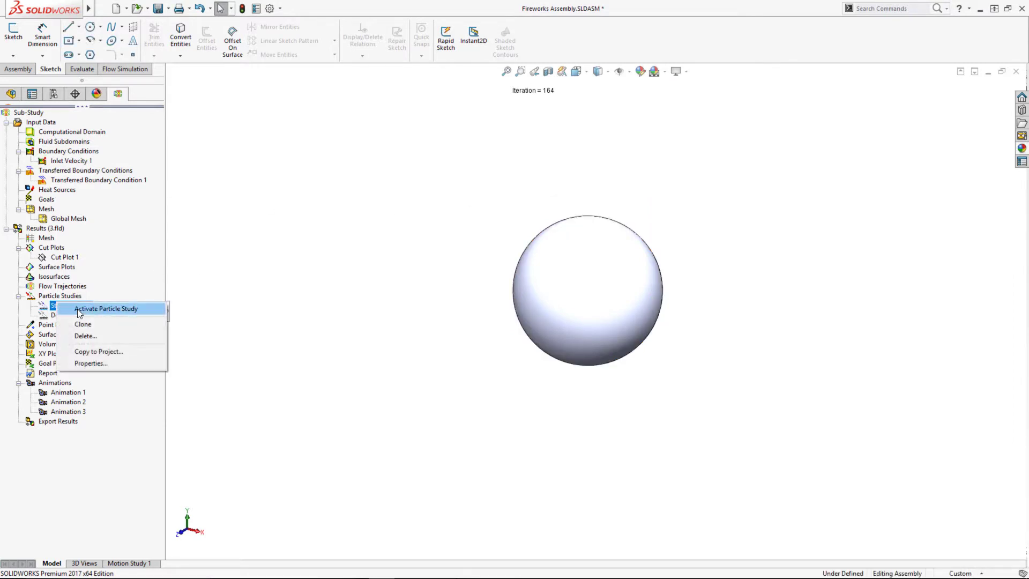
{"action": "left_click", "coordinate": [79, 310]}
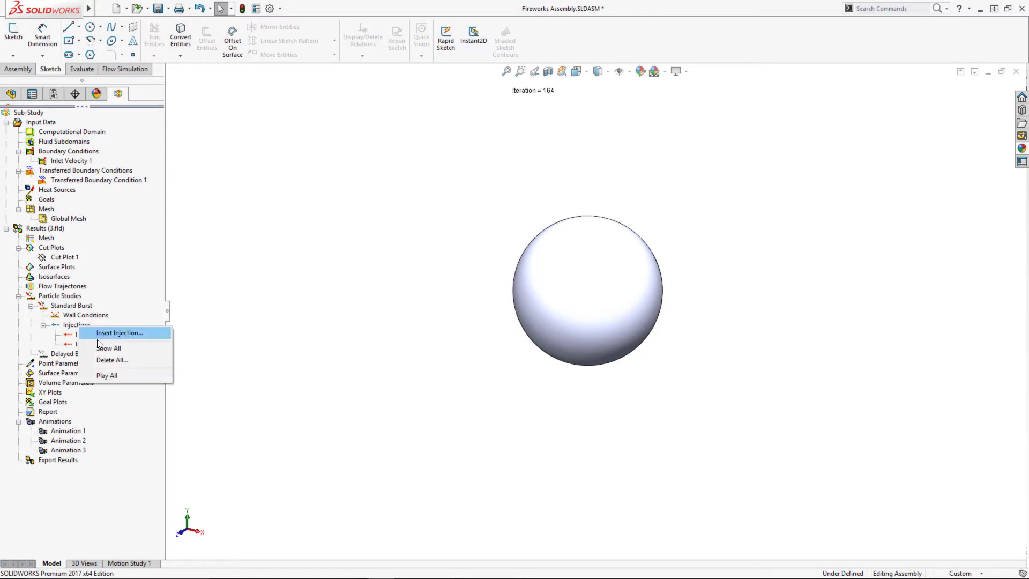
{"action": "left_click", "coordinate": [112, 376]}
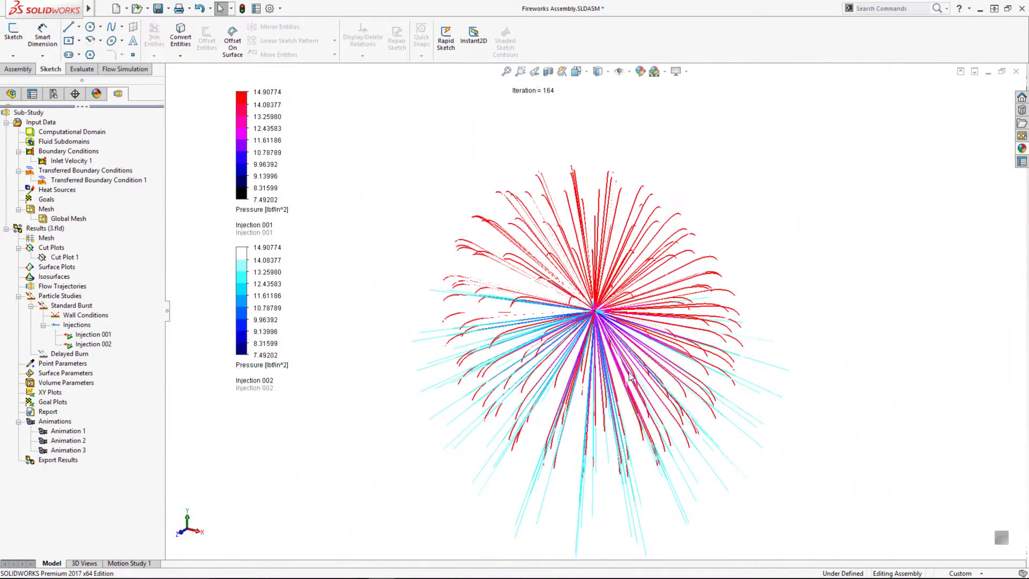
Colour the injection by Trajectory Time and narrow the legend range to about 0.49–1.79 s.
{"action": "left_click", "coordinate": [257, 366]}
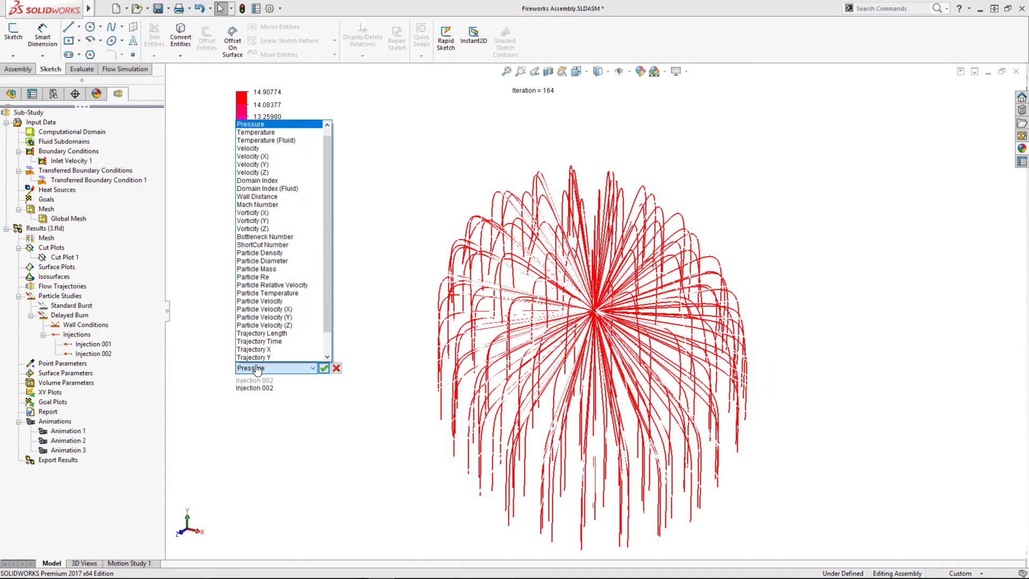
{"action": "left_click", "coordinate": [260, 342]}
{"action": "left_click", "coordinate": [324, 368]}
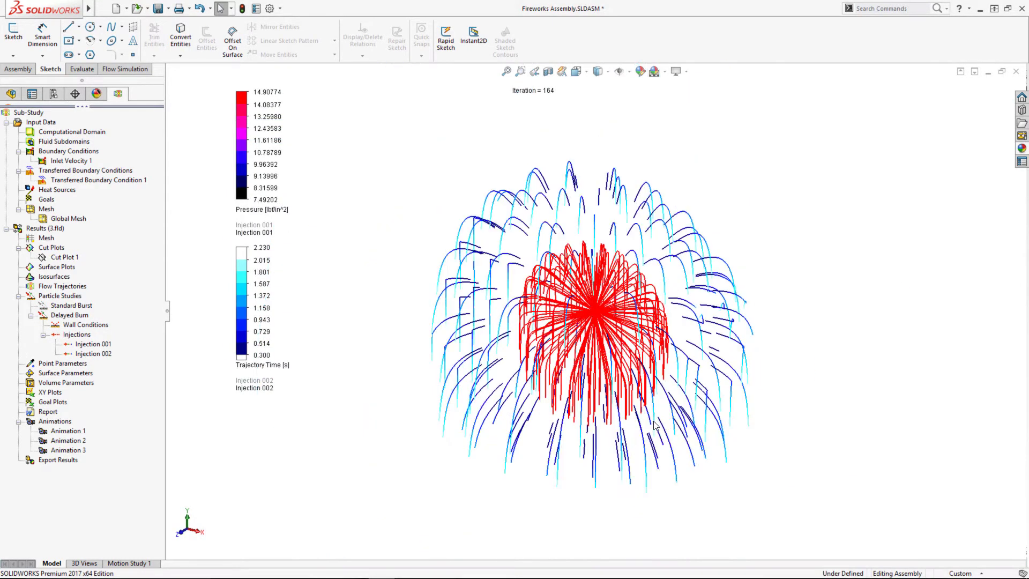
{"action": "double_click", "coordinate": [248, 252]}
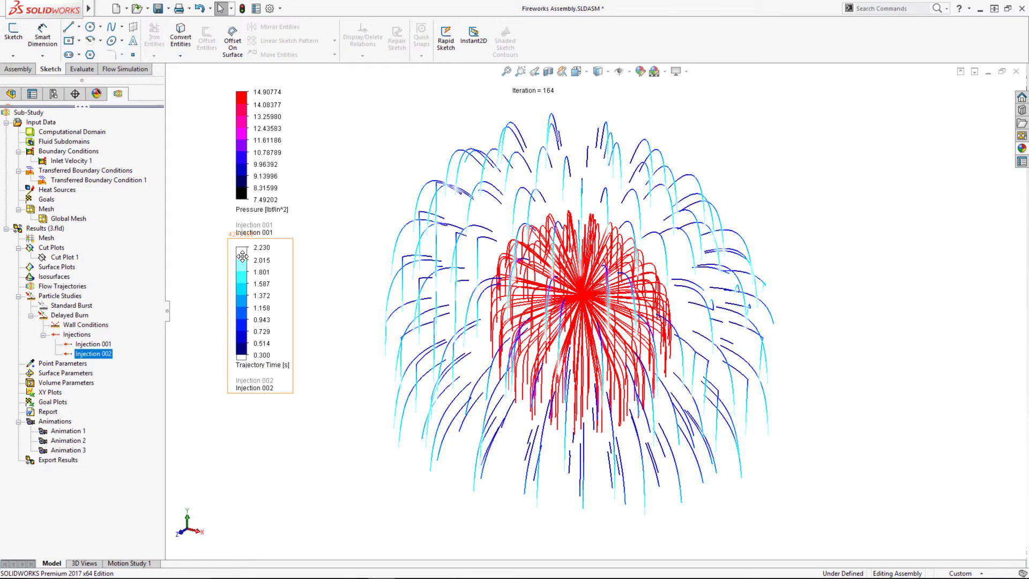
{"action": "left_click", "coordinate": [7, 123]}
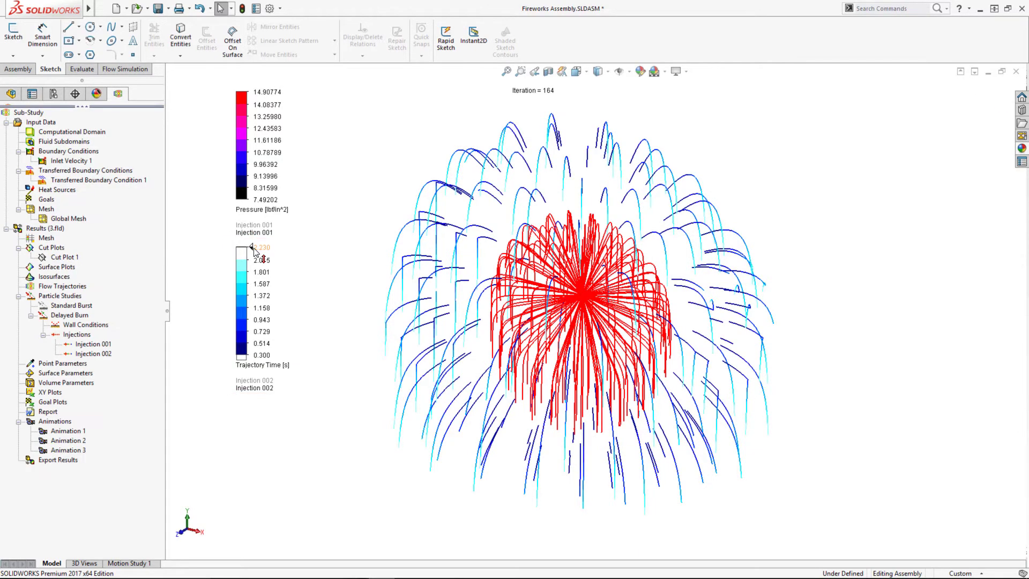
{"action": "left_click_drag", "start_coordinate": [251, 247], "coordinate": [254, 295]}
{"action": "left_click", "coordinate": [354, 252]}
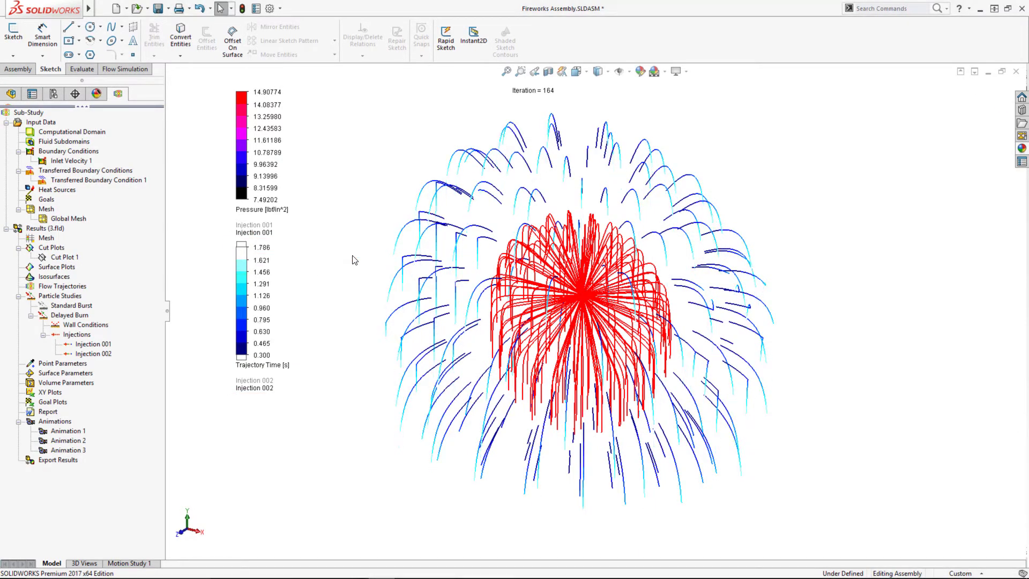
{"action": "left_click_drag", "start_coordinate": [251, 356], "coordinate": [252, 344]}
Apply the new minimum trajectory time and show trajectories for all five injections.
{"action": "left_click", "coordinate": [354, 359]}
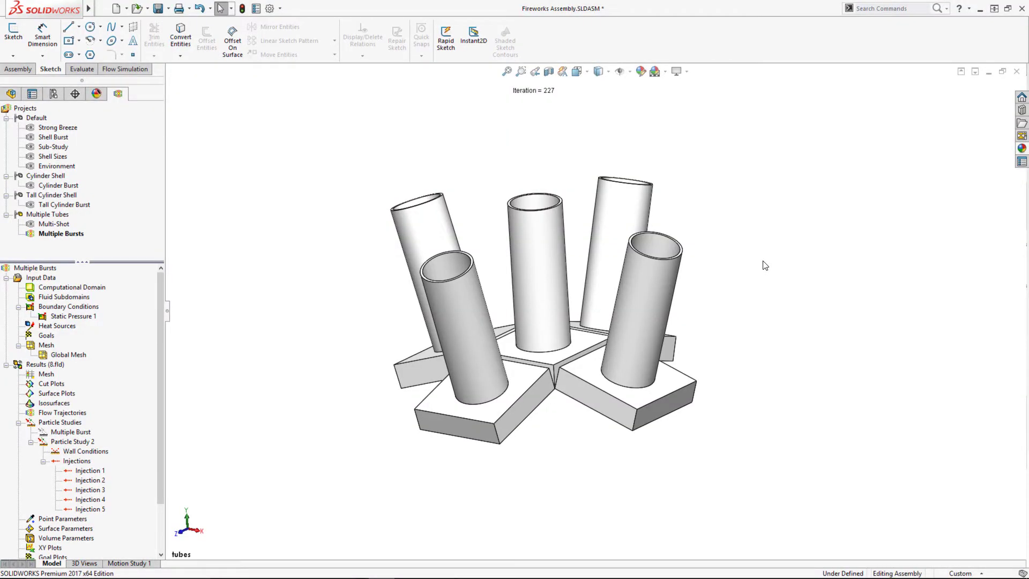
{"action": "mouse_move", "coordinate": [765, 265]}
{"action": "middle_mouse_down", "text": "ctrl"}
{"action": "mouse_move", "coordinate": [753, 275]}
{"action": "mouse_move", "coordinate": [767, 279]}
{"action": "middle_mouse_up", "text": "ctrl"}
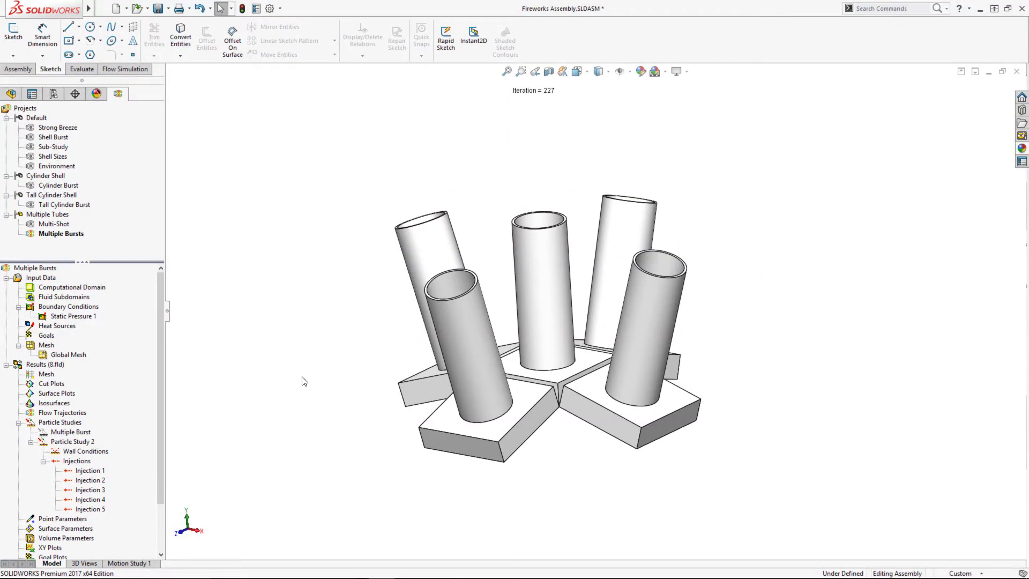
{"action": "right_click", "coordinate": [77, 464]}
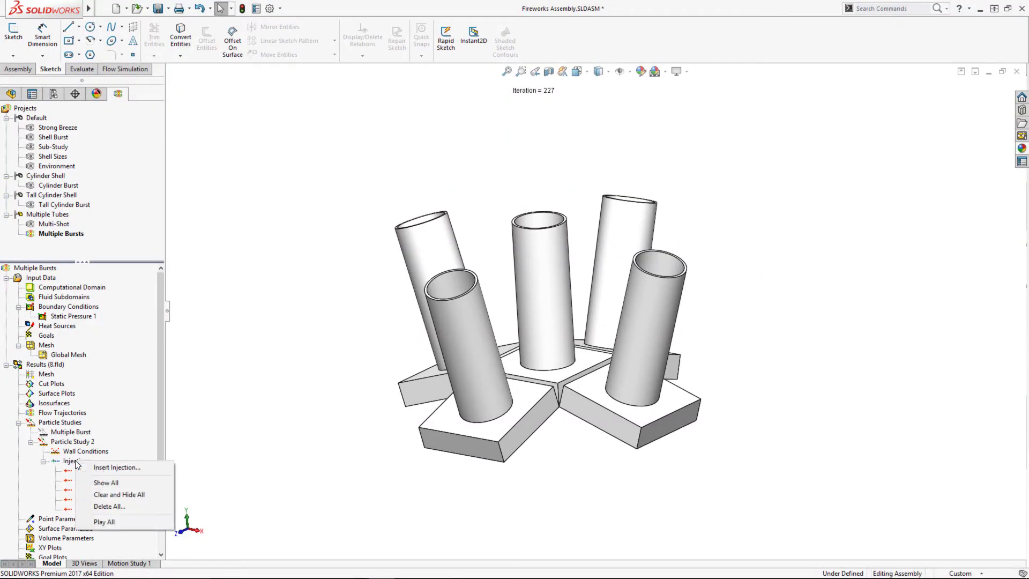
{"action": "left_click", "coordinate": [106, 483]}
Switch to the saved 'bursts' view and play Animation 2.
{"action": "key", "text": "space"}
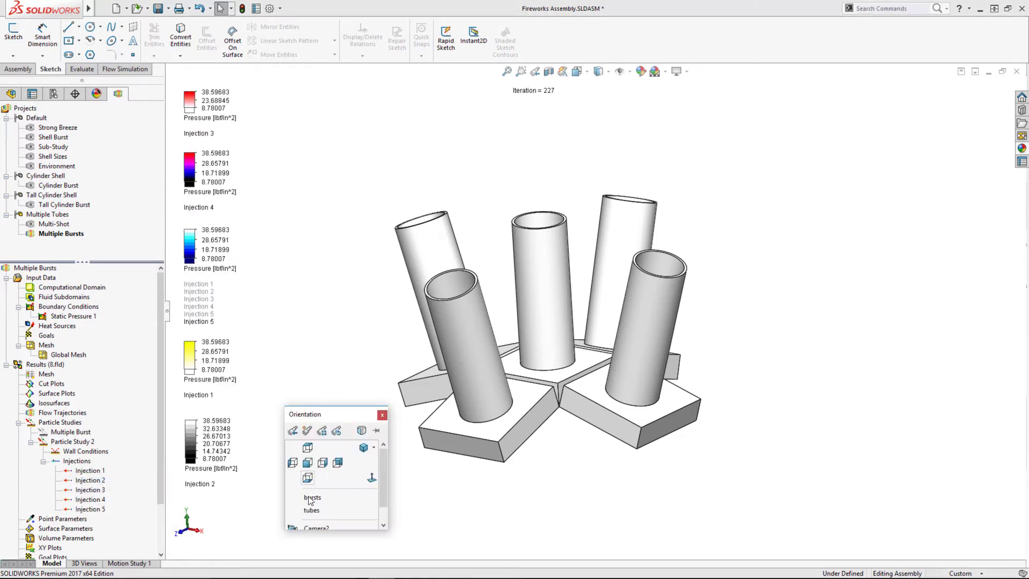
{"action": "left_click", "coordinate": [312, 498]}
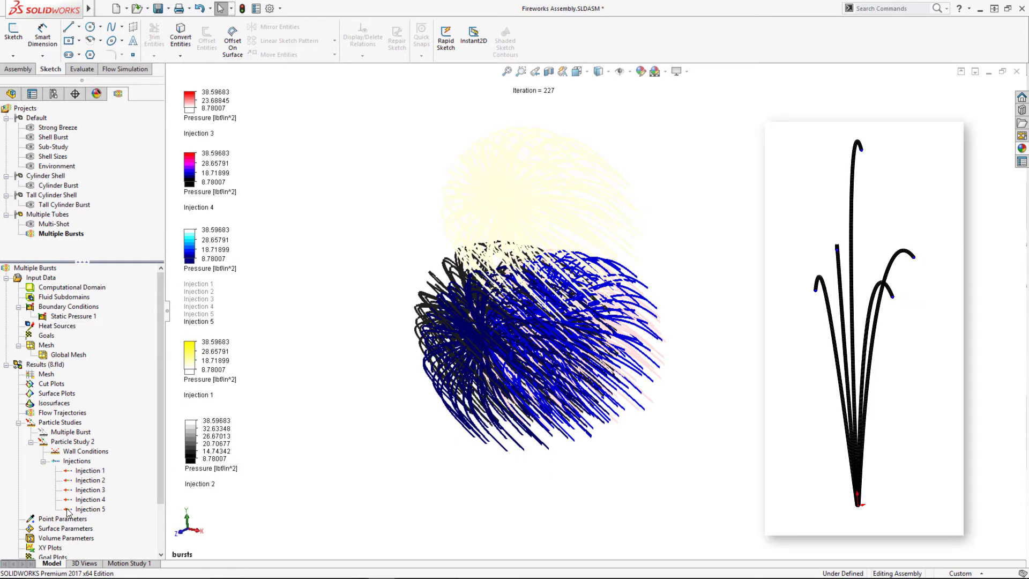
{"action": "scroll", "coordinate": [64, 515], "scroll_direction": "down", "scroll_amount": 2}
{"action": "right_click", "coordinate": [54, 538]}
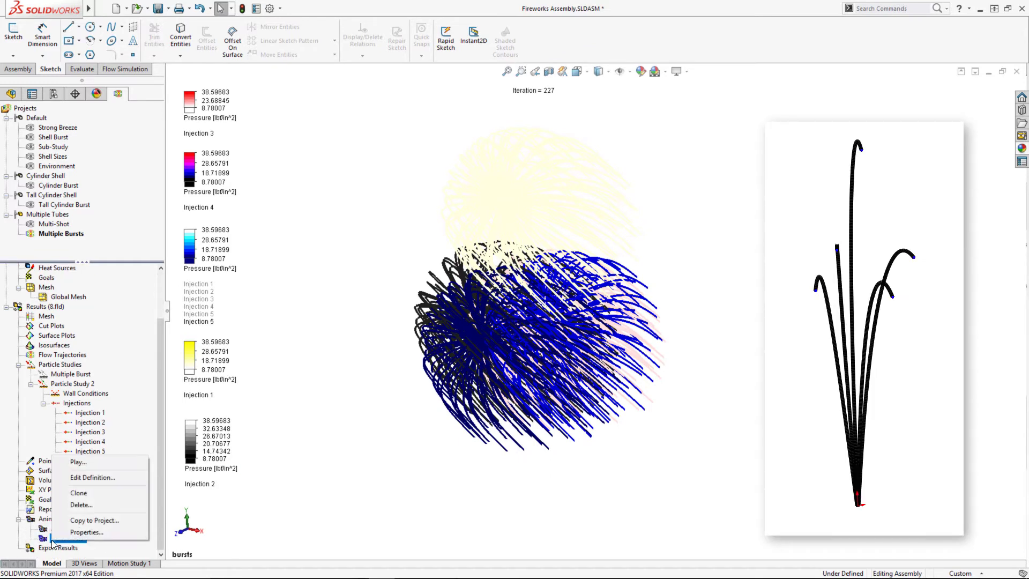
{"action": "left_click", "coordinate": [80, 462]}
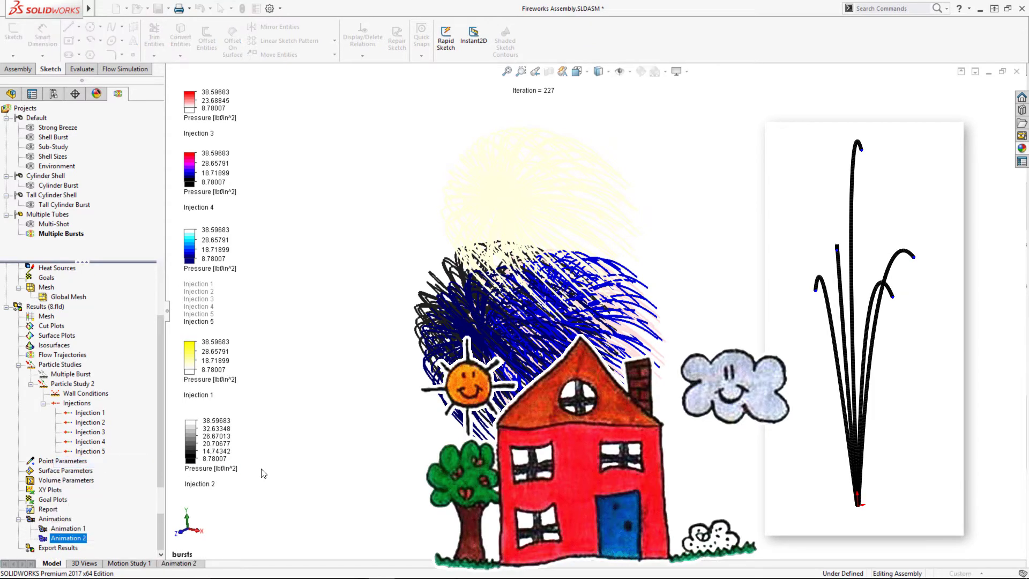